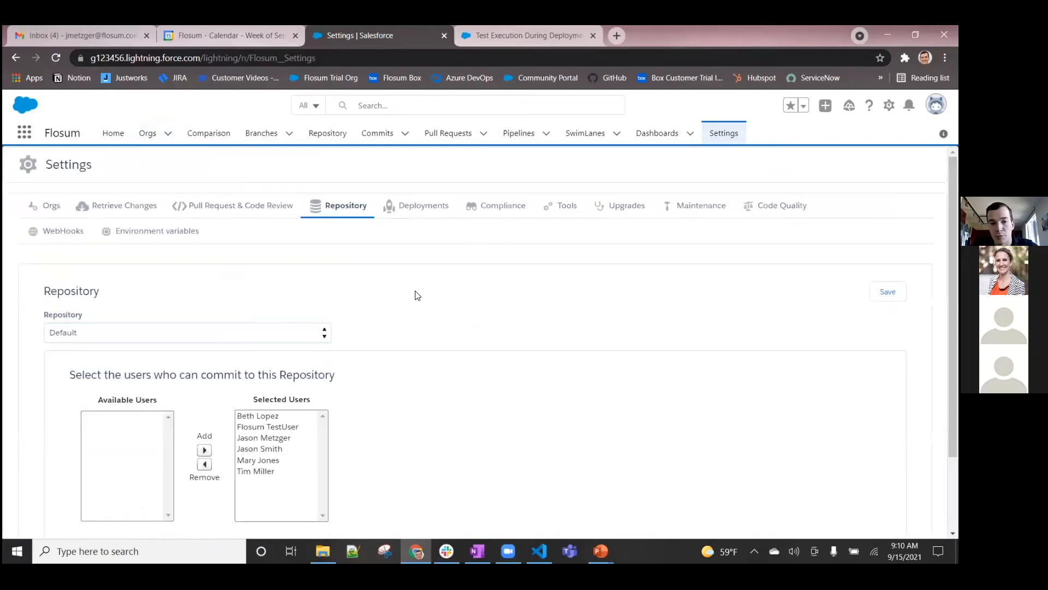
Choose Back Promotion to Dev Sandboxes as the pipeline in the Default repository's settings
scroll(400, 328, "down", 2)
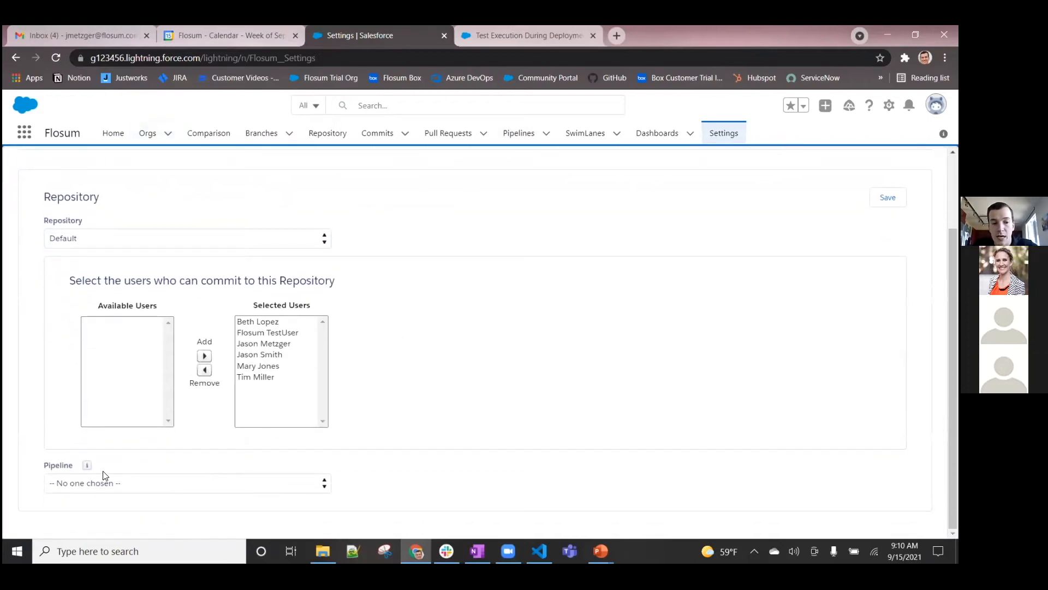
left_click(146, 481)
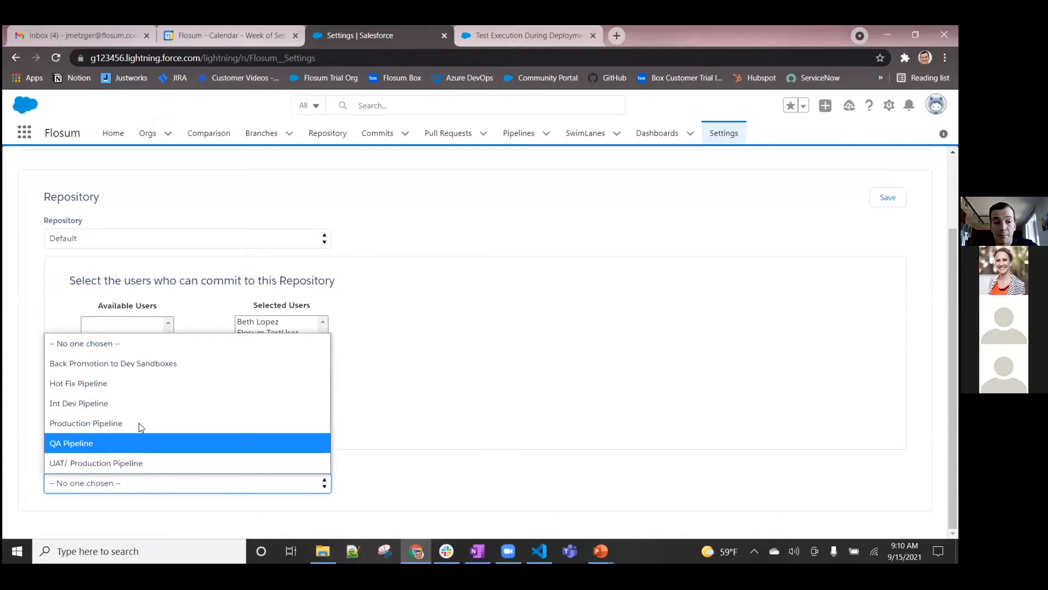
left_click(141, 362)
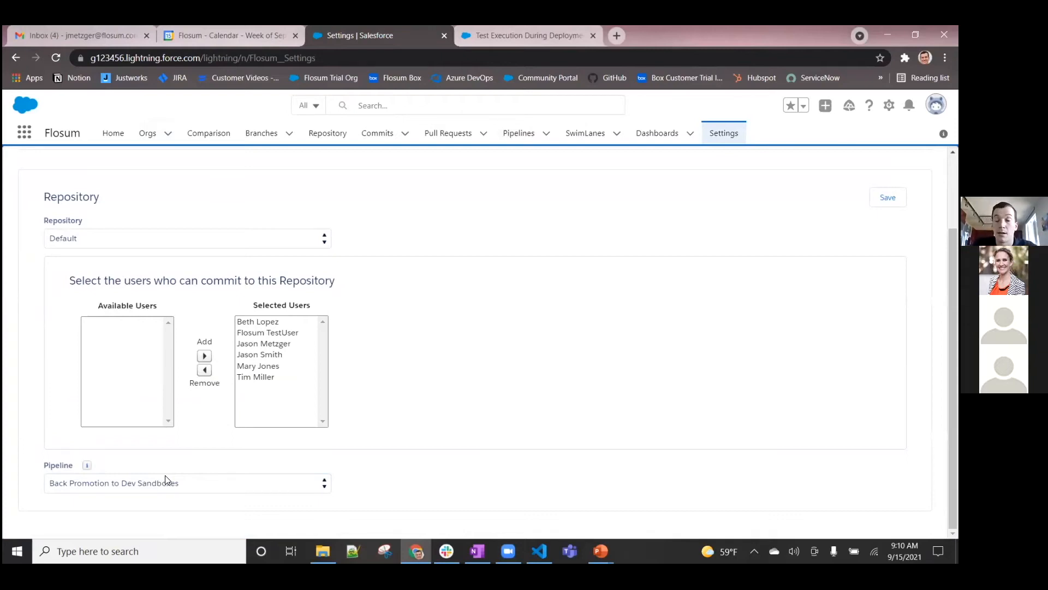
scroll(513, 367, "up", 1)
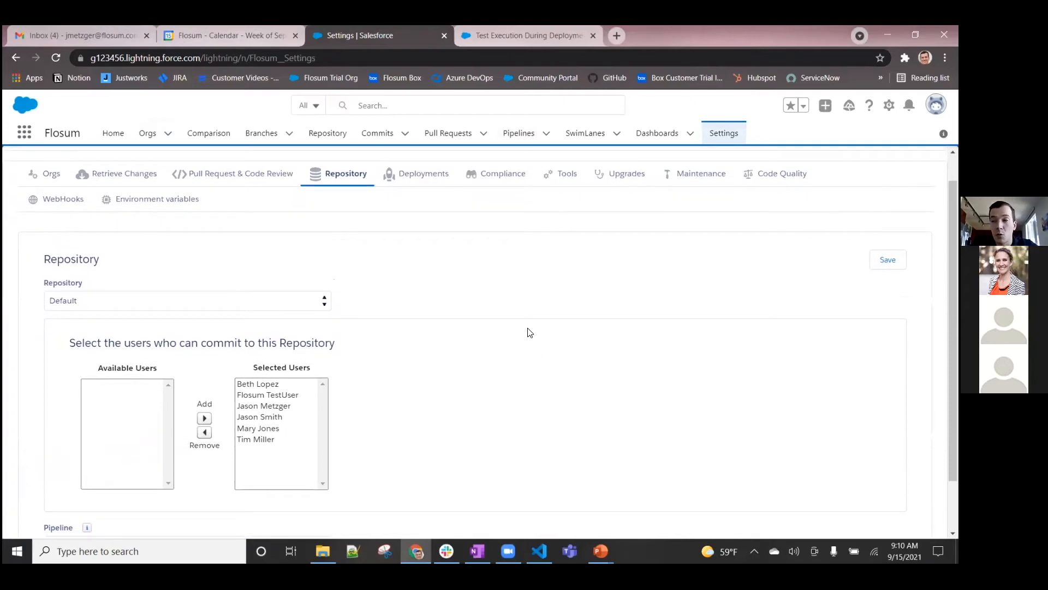
Create and save a new pipeline named Demo Test Pipeline
left_click(524, 135)
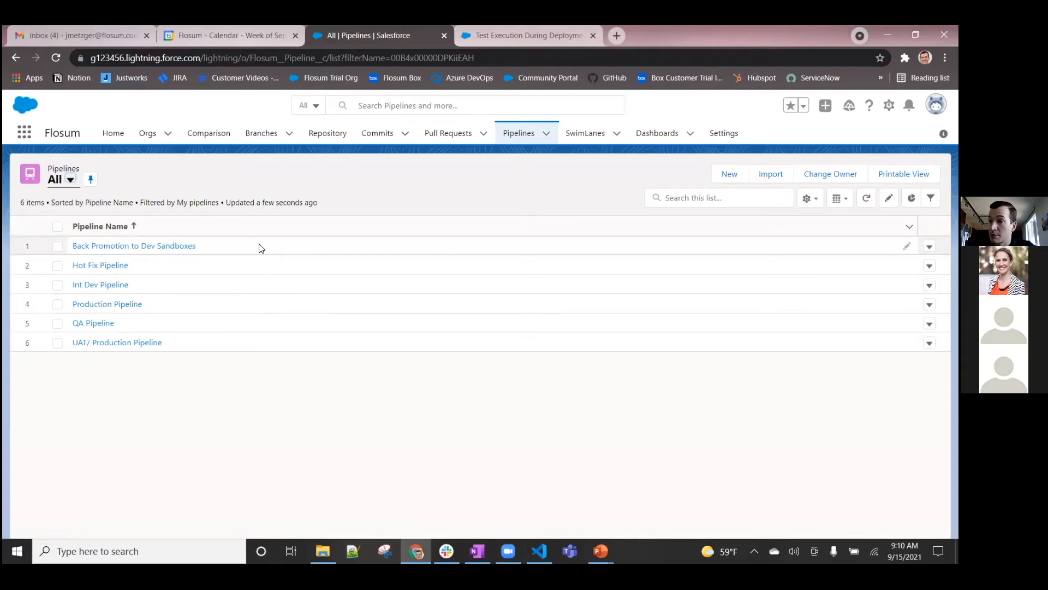
left_click(730, 176)
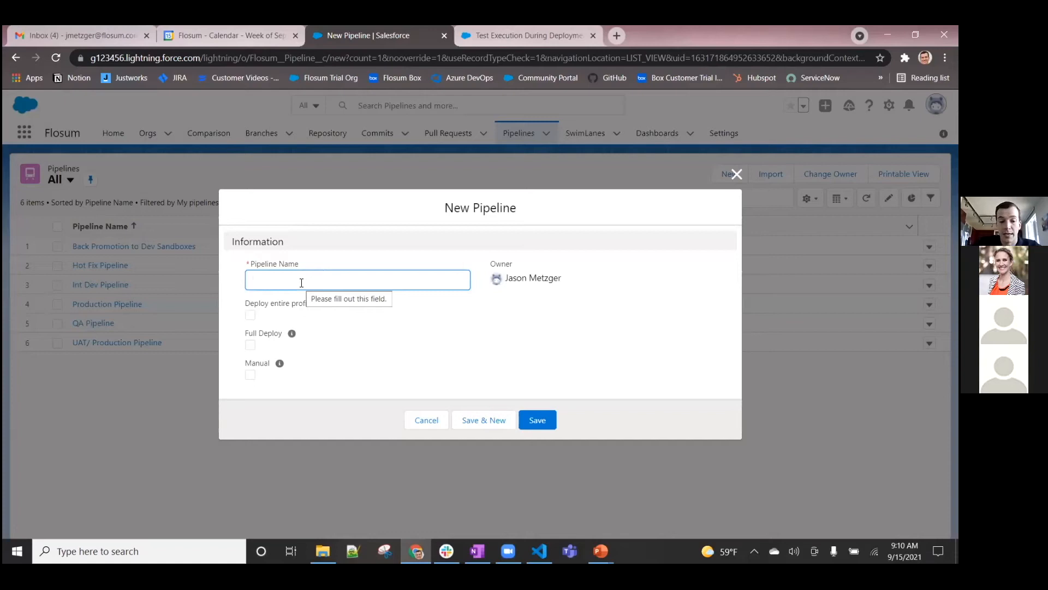
type("Demo Test Pipeline")
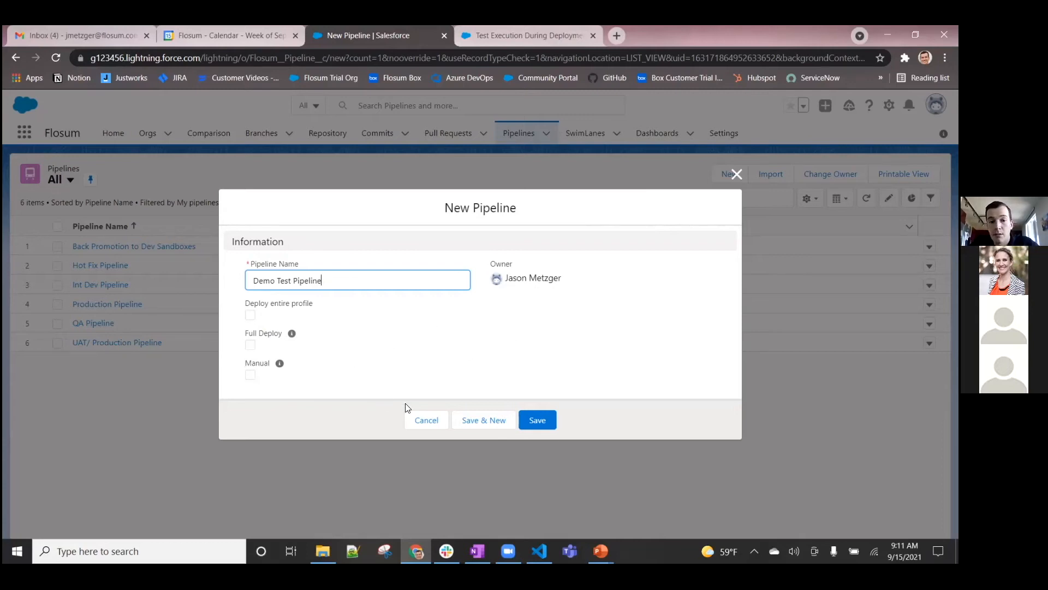
left_click(538, 423)
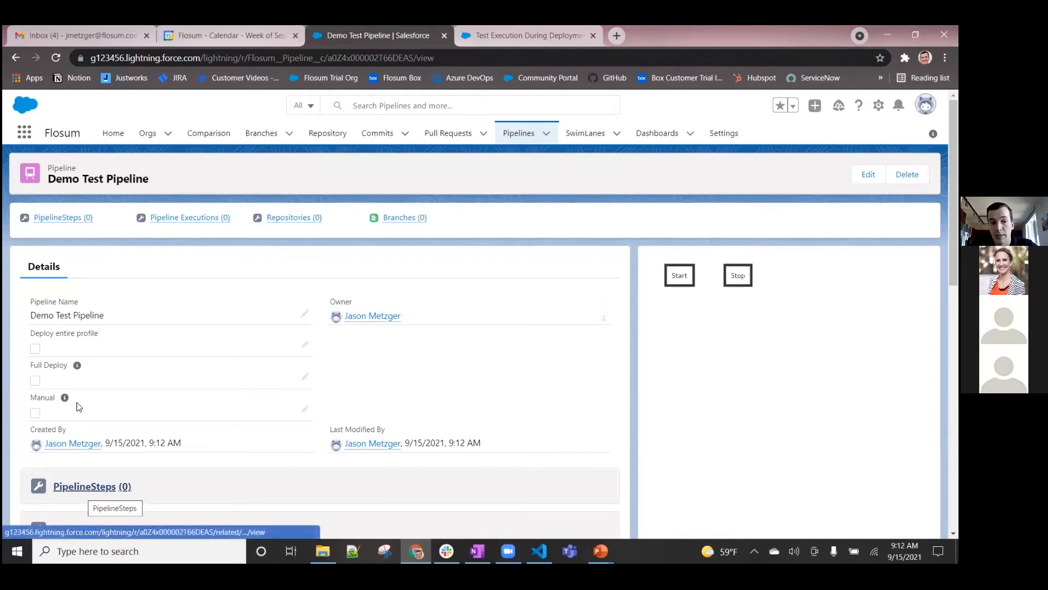
Start new pipeline steps for the Demo Test Pipeline and add two steps
mouse_move(68, 219)
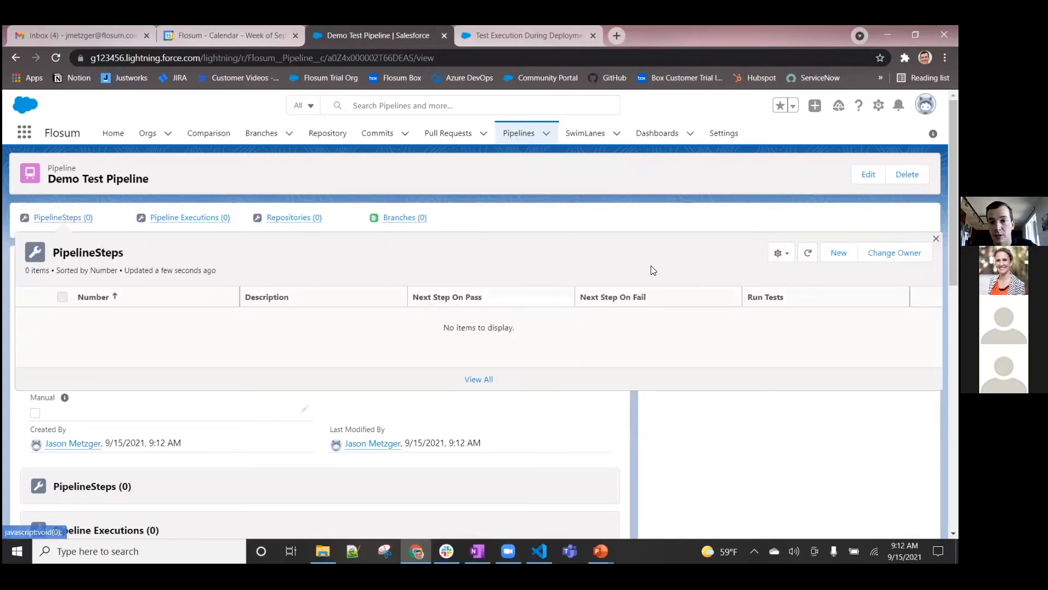
left_click(837, 252)
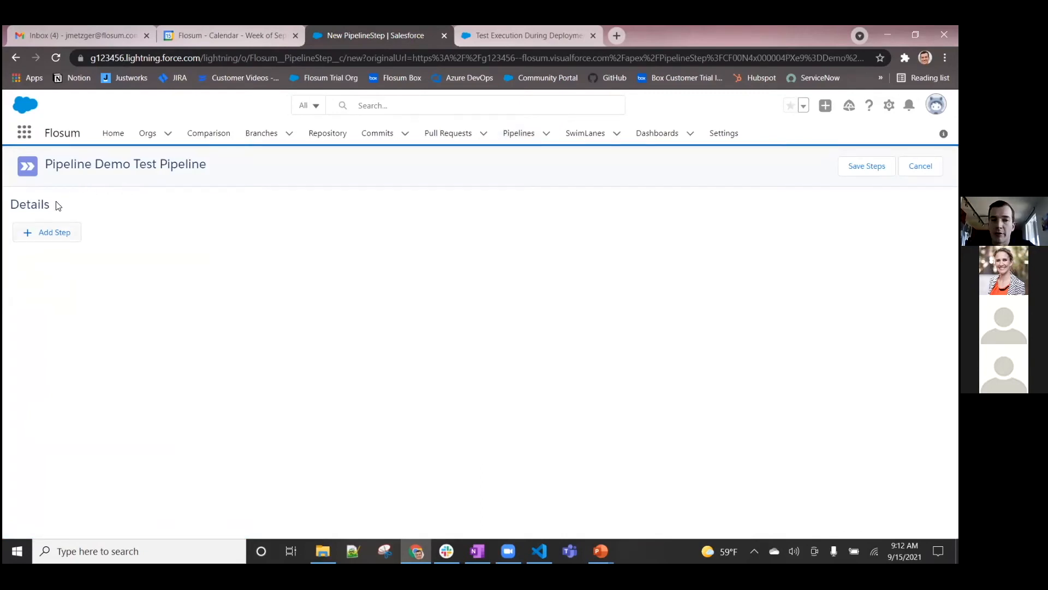
left_click(57, 230)
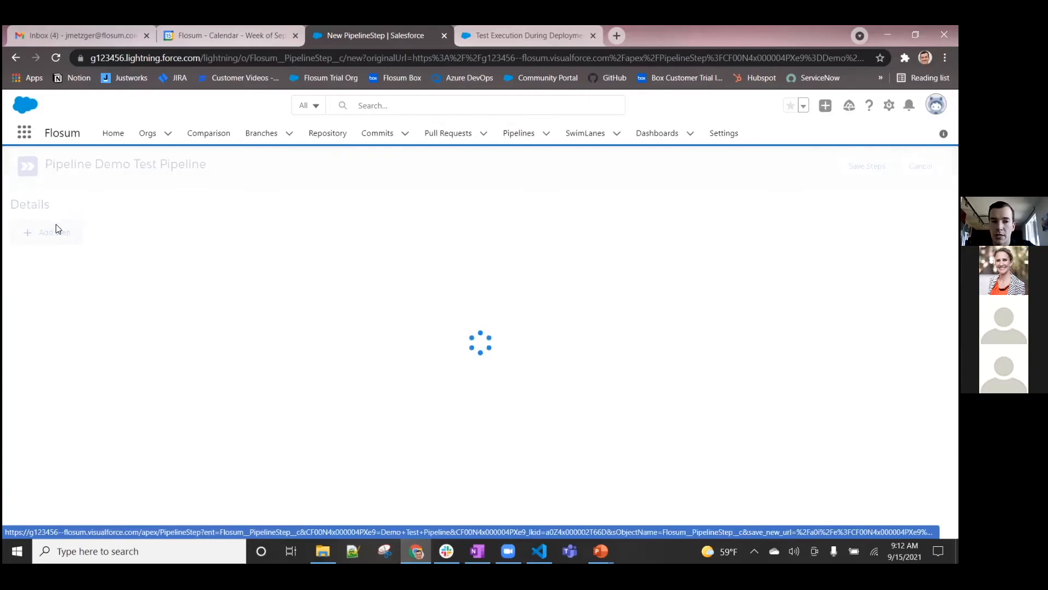
left_click(57, 415)
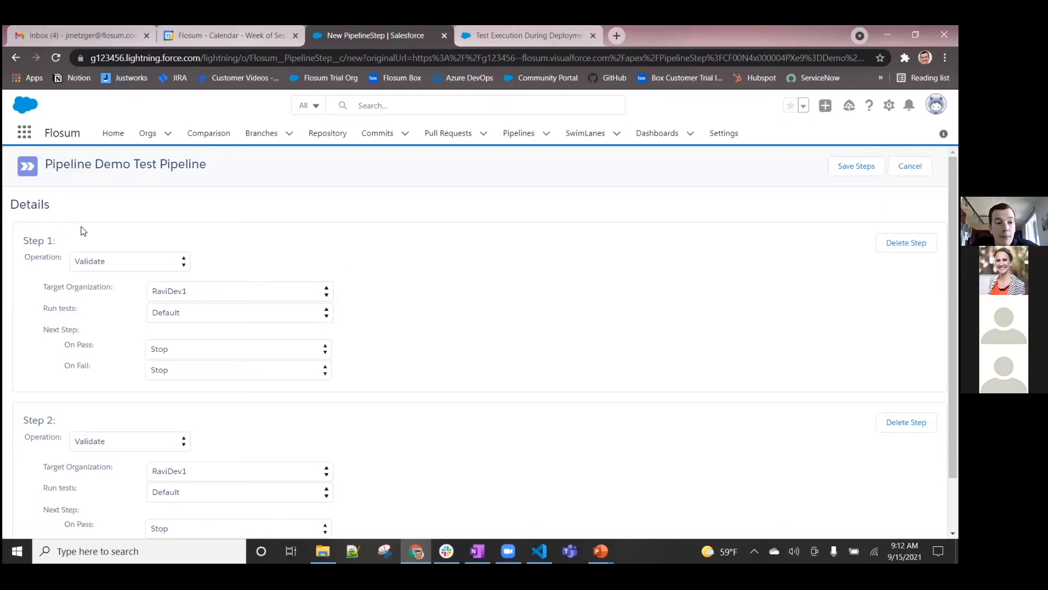
Check the operation options of Step 1, keeping Validate, and set its target organization to Dev2
left_click(126, 262)
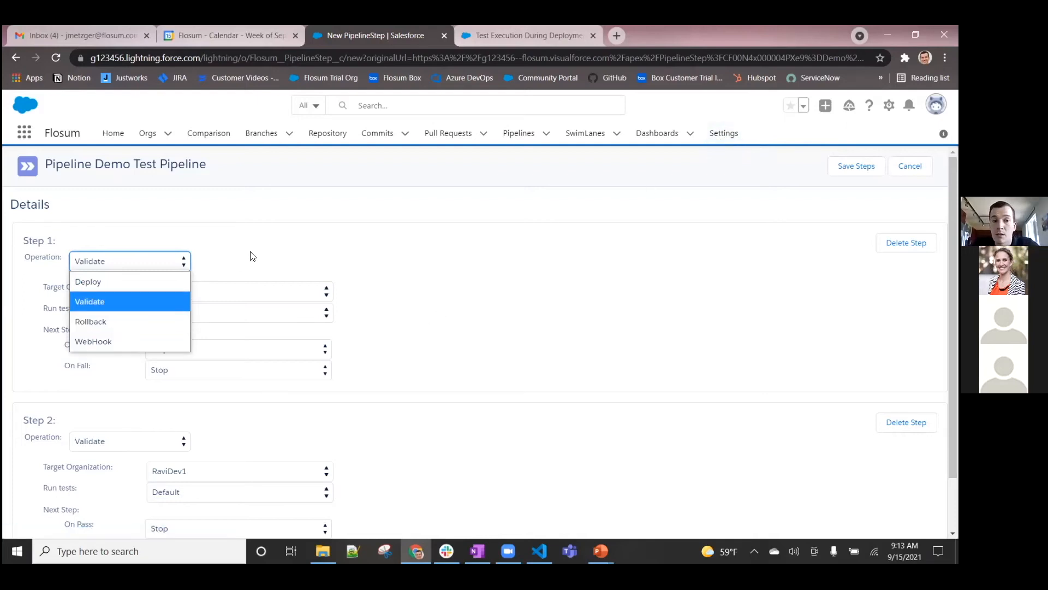
left_click(289, 238)
scroll(300, 240, "down", 2)
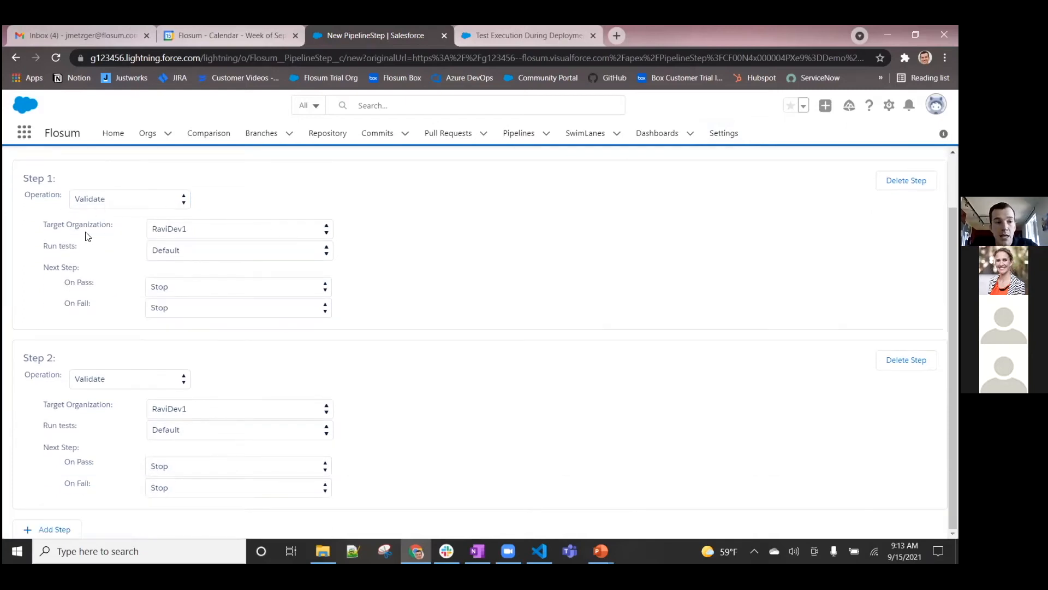
left_click(195, 229)
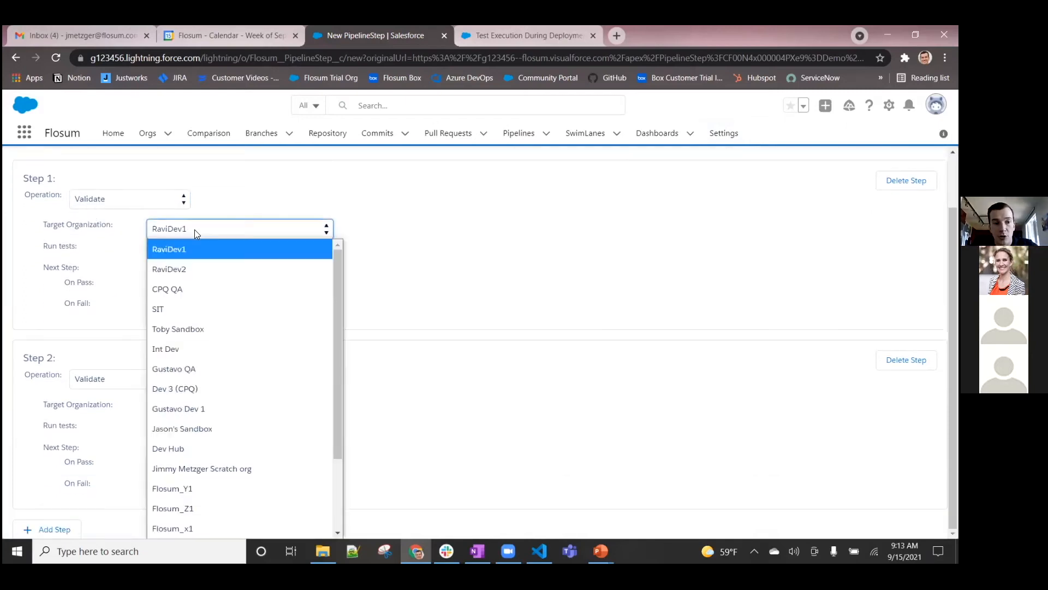
scroll(213, 344, "down", 2)
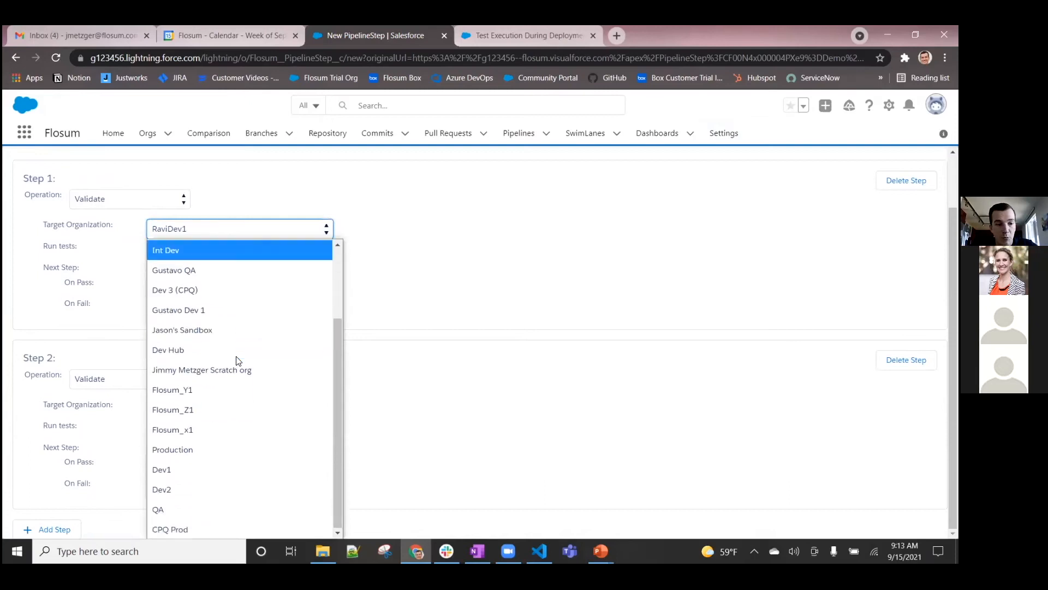
left_click(218, 493)
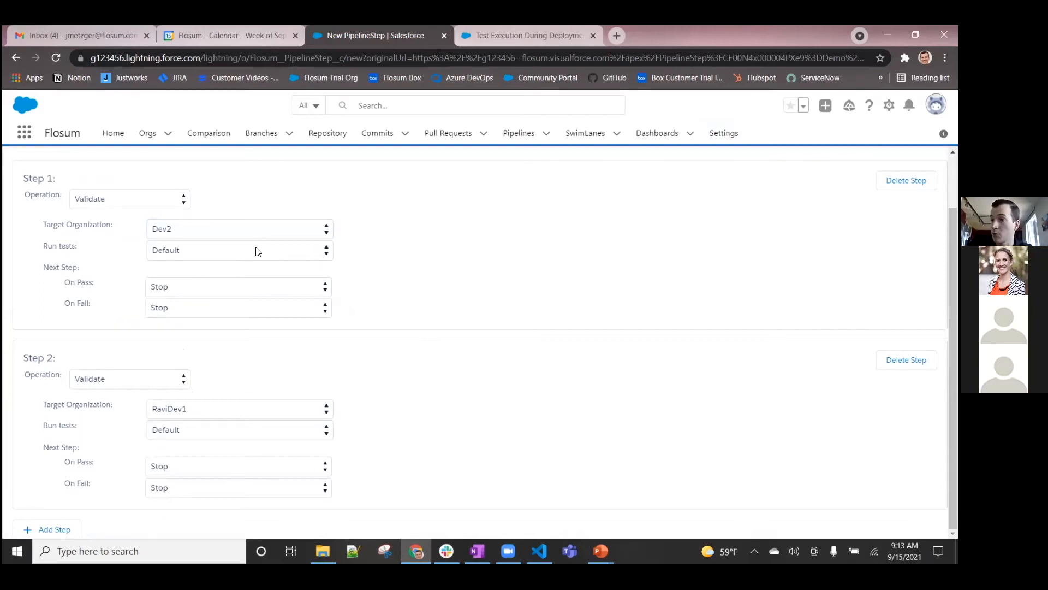
Check the test run options of Step 1, keeping Default, and set its next step on pass to Step # 2
left_click(276, 251)
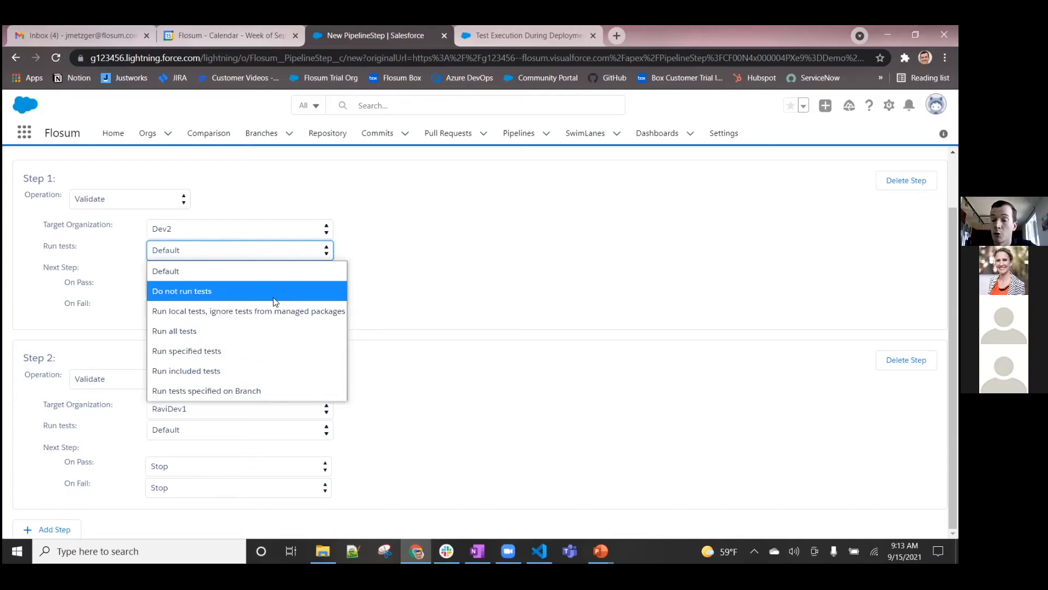
left_click(462, 262)
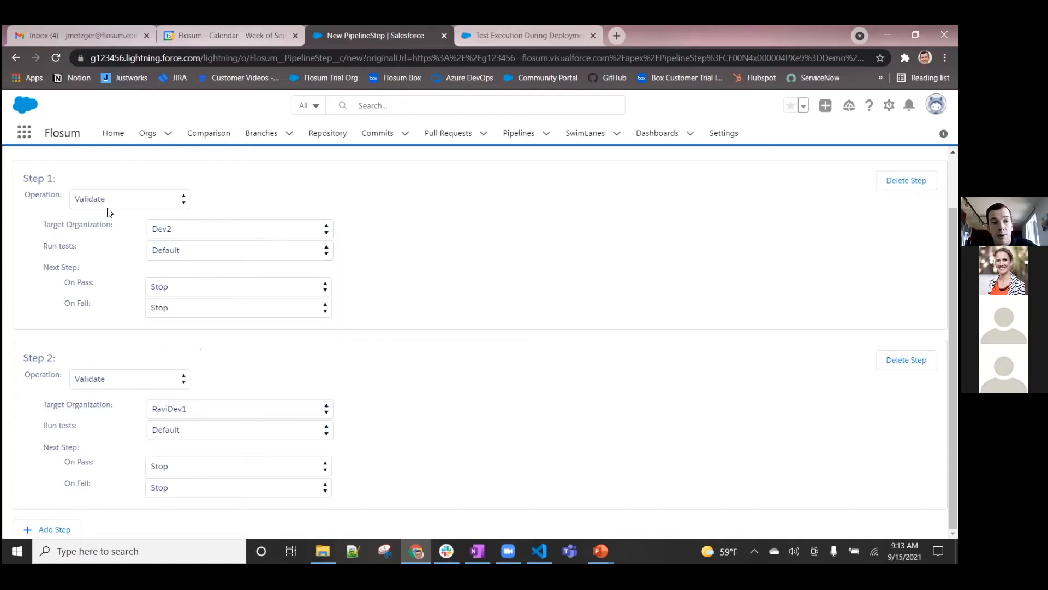
left_click(152, 289)
left_click(161, 347)
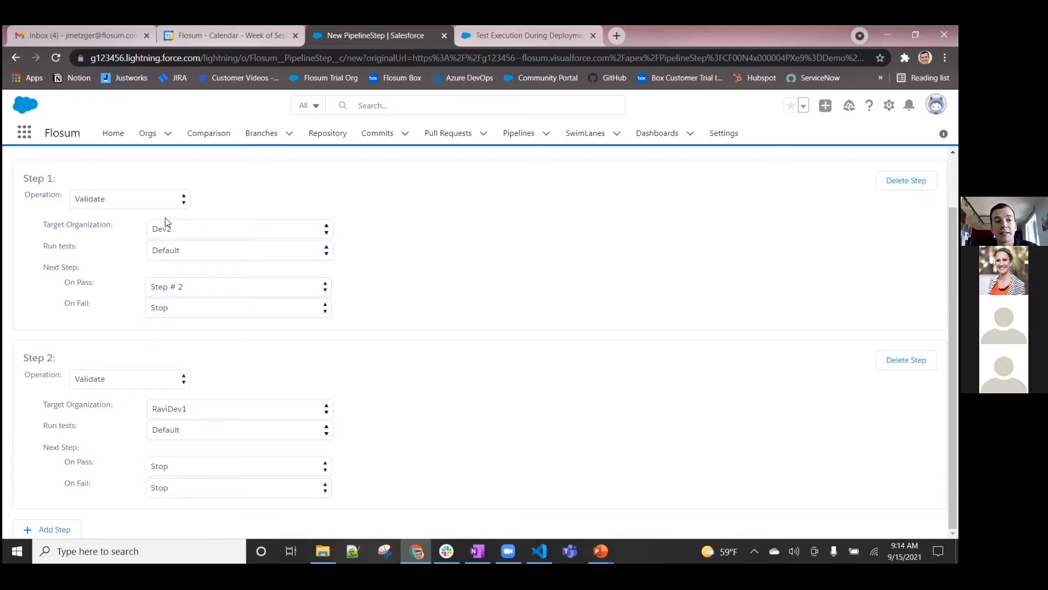
Set Step 2's operation to Deploy with target organization Dev2, and save the pipeline steps
left_click(116, 389)
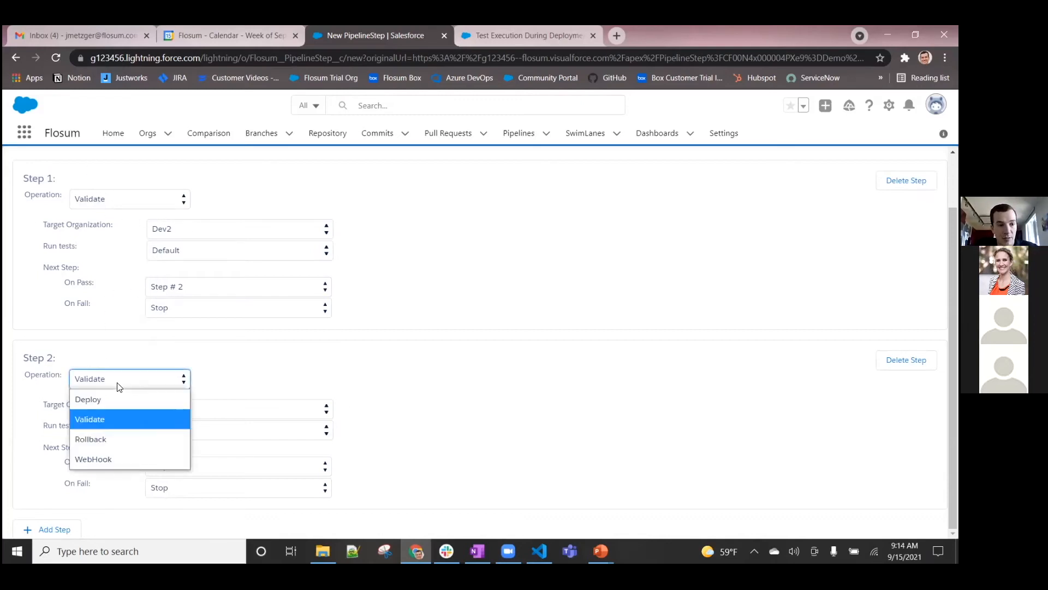
left_click(117, 399)
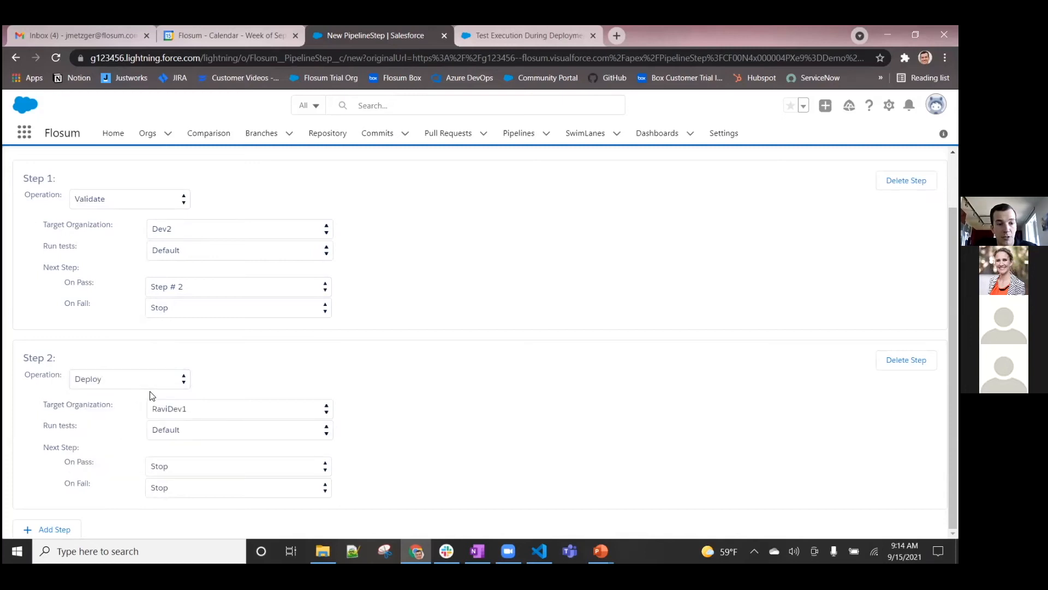
left_click(202, 414)
left_click(197, 368)
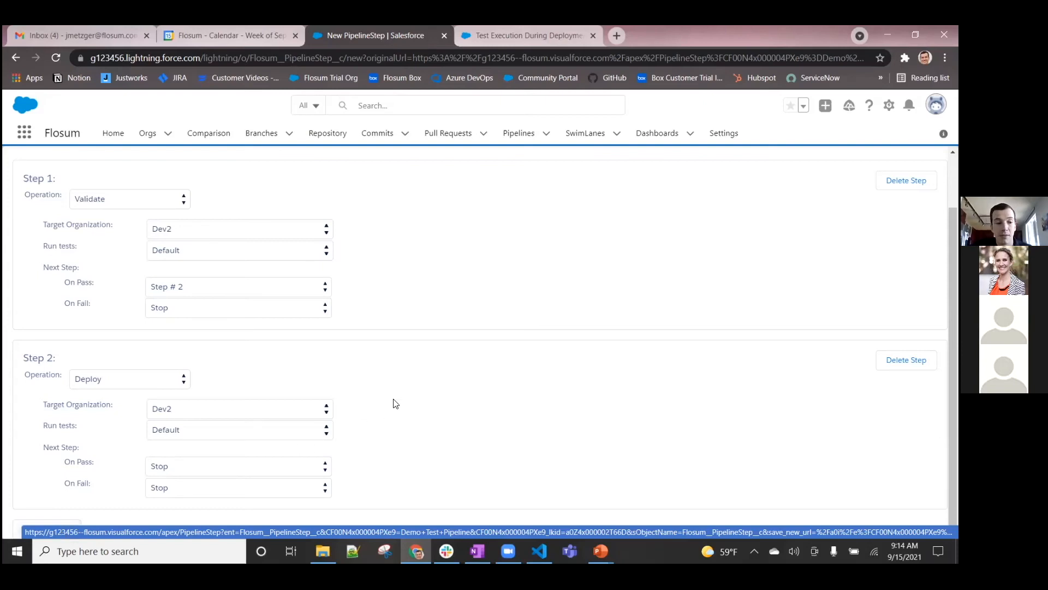
scroll(545, 404, "up", 2)
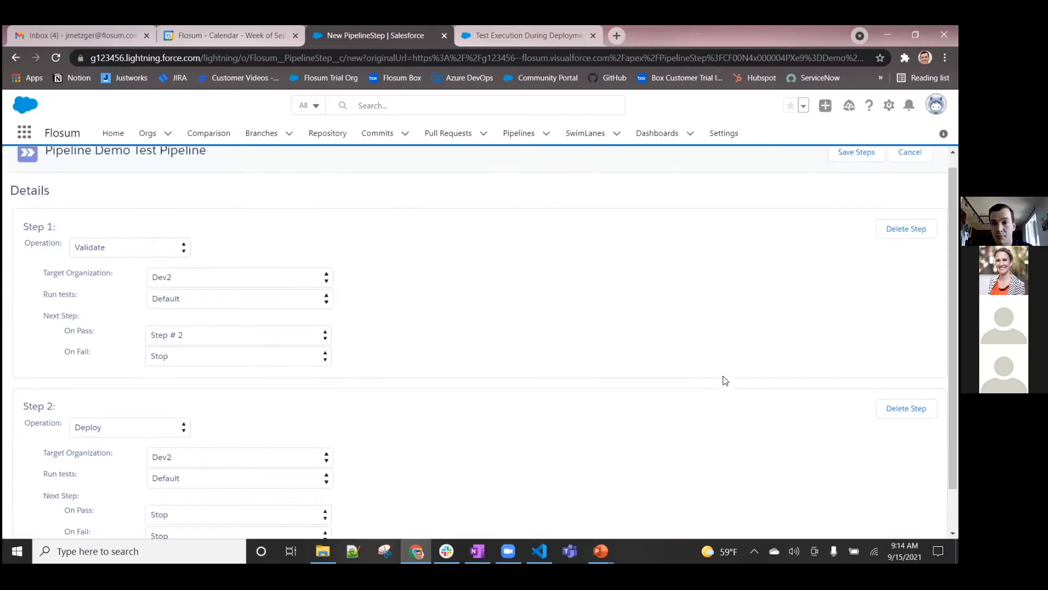
left_click(841, 164)
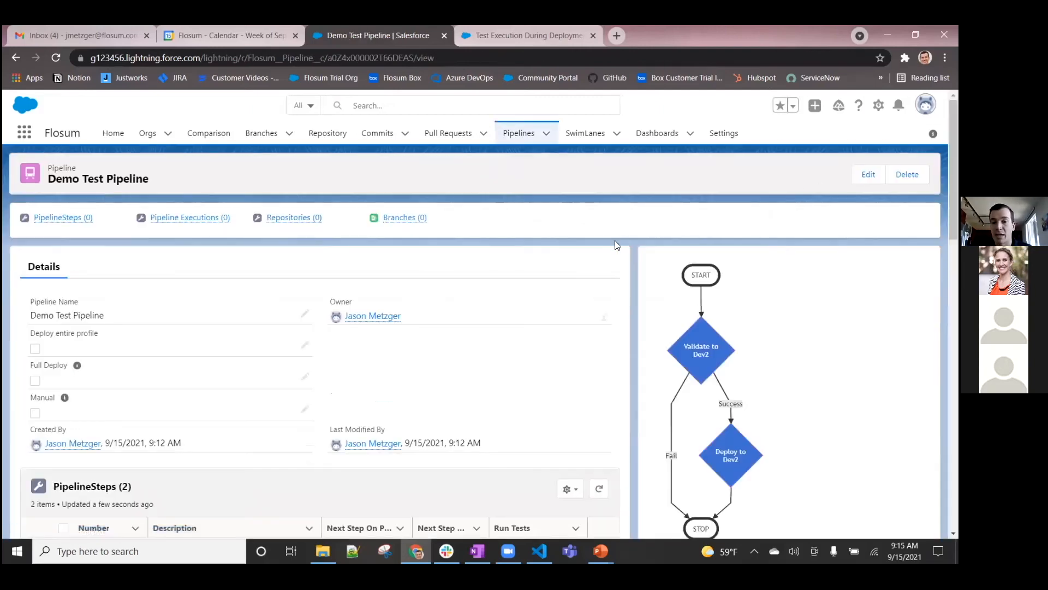
Review the Demo Test Pipeline's flow diagram and step list, and open the list view controls of the pipelines list
scroll(617, 243, "down", 1)
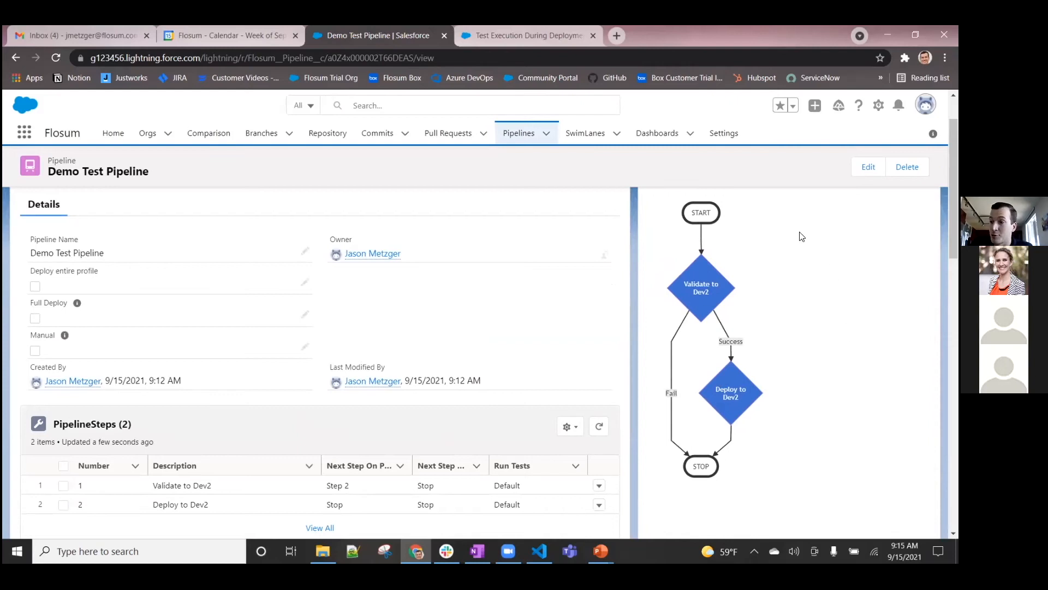
scroll(333, 455, "down", 1)
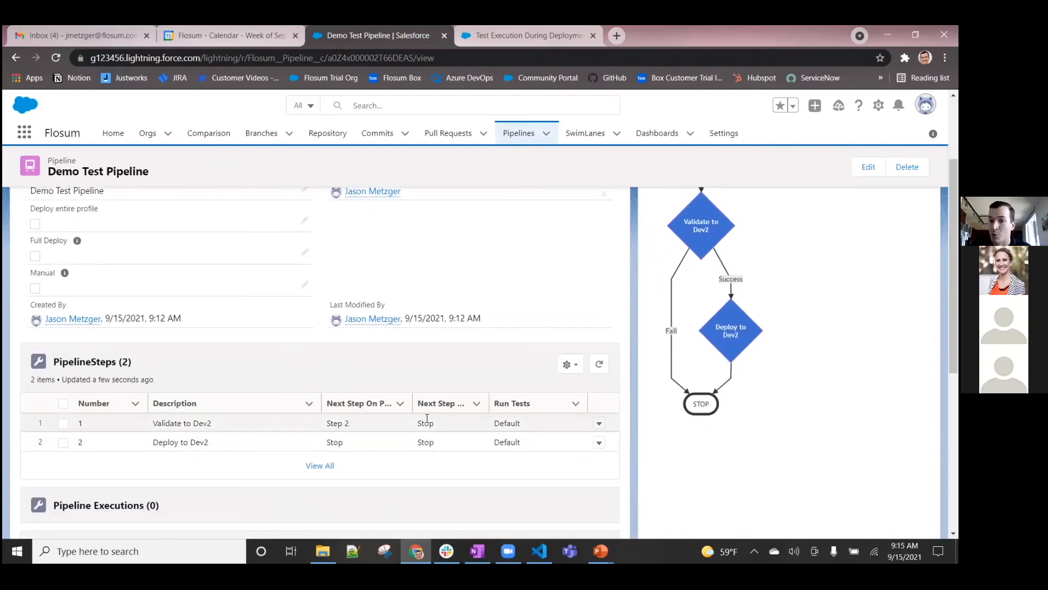
scroll(825, 330, "up", 1)
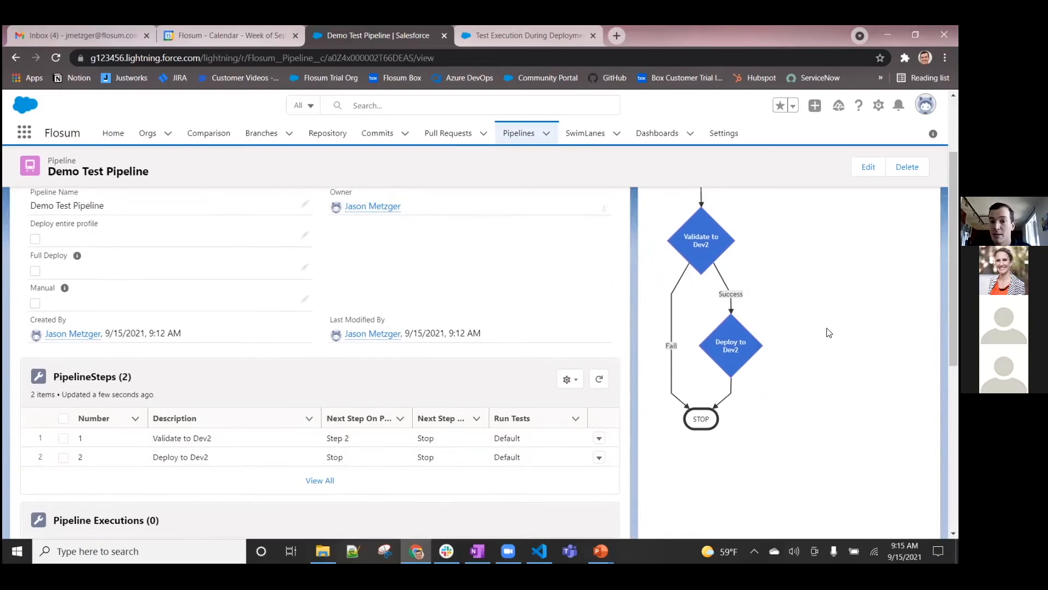
left_click(512, 137)
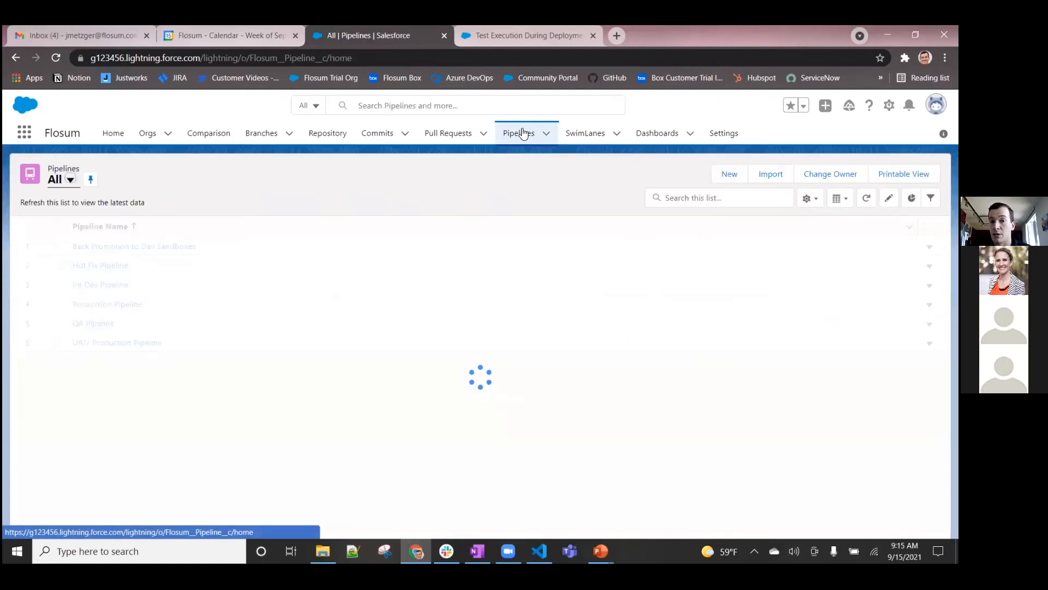
left_click(809, 199)
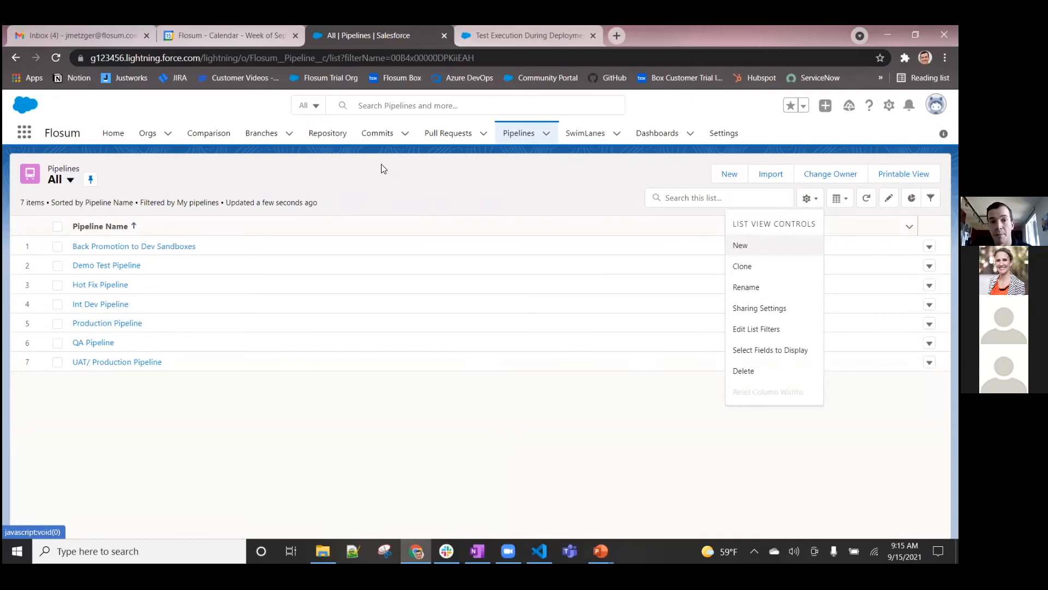
Open the 9.15 Feature Branch (B-0417) and run the Int Dev Pipeline on it
left_click(263, 139)
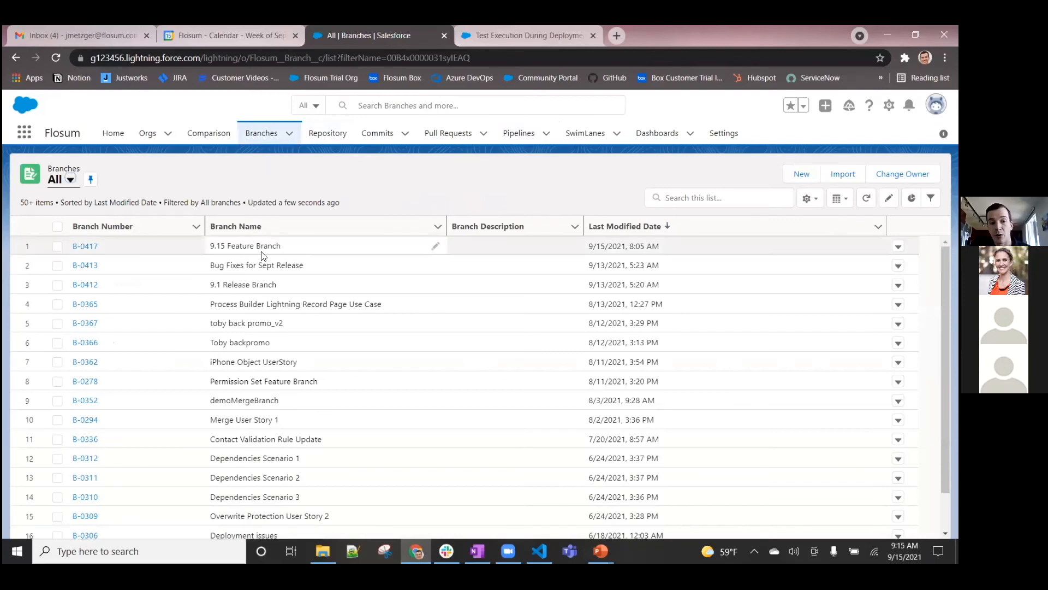
left_click(83, 245)
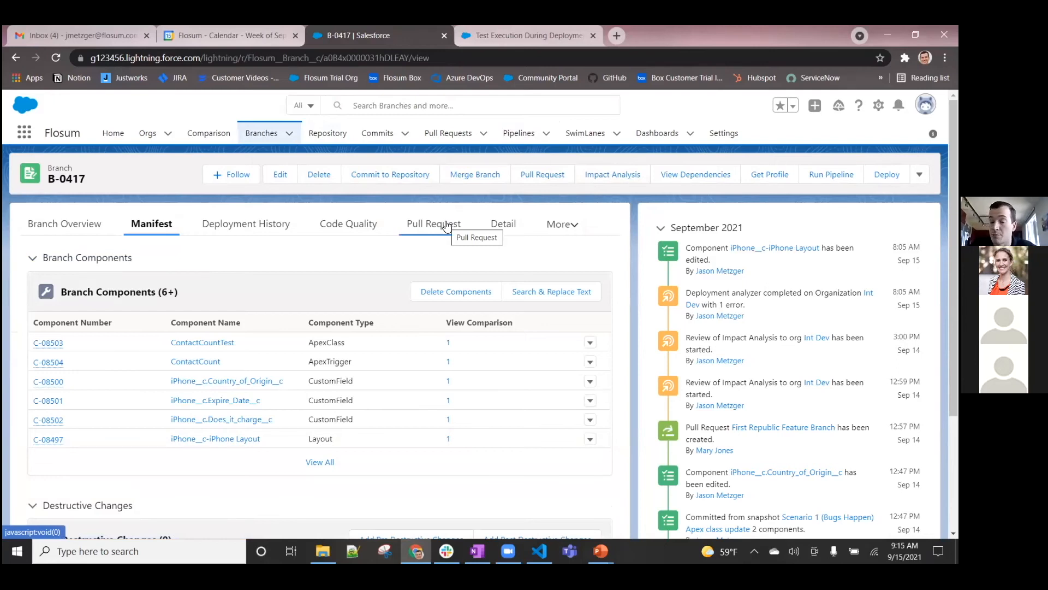
left_click(832, 174)
left_click(83, 262)
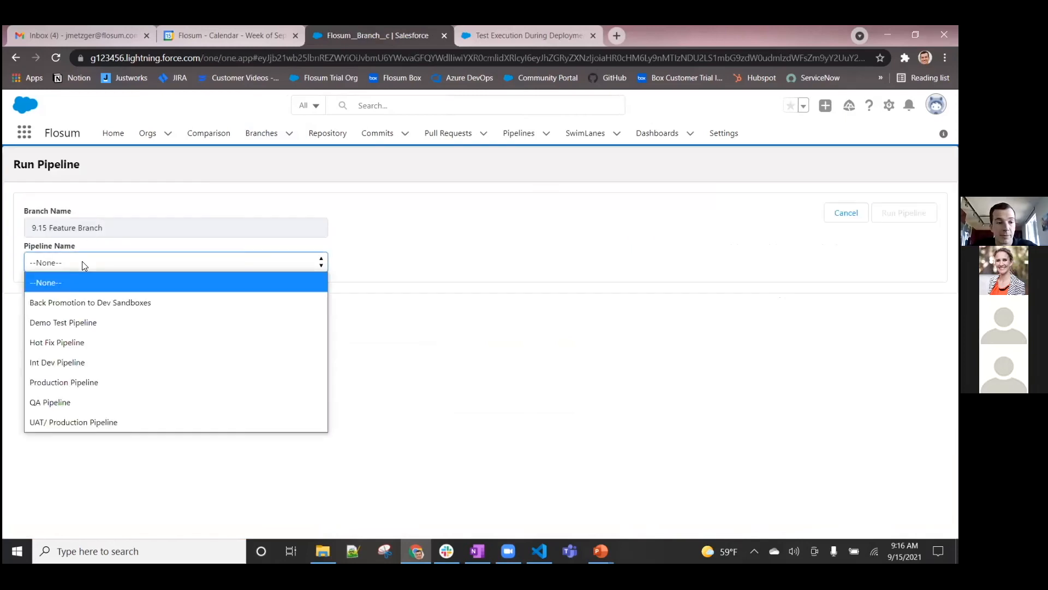
left_click(79, 362)
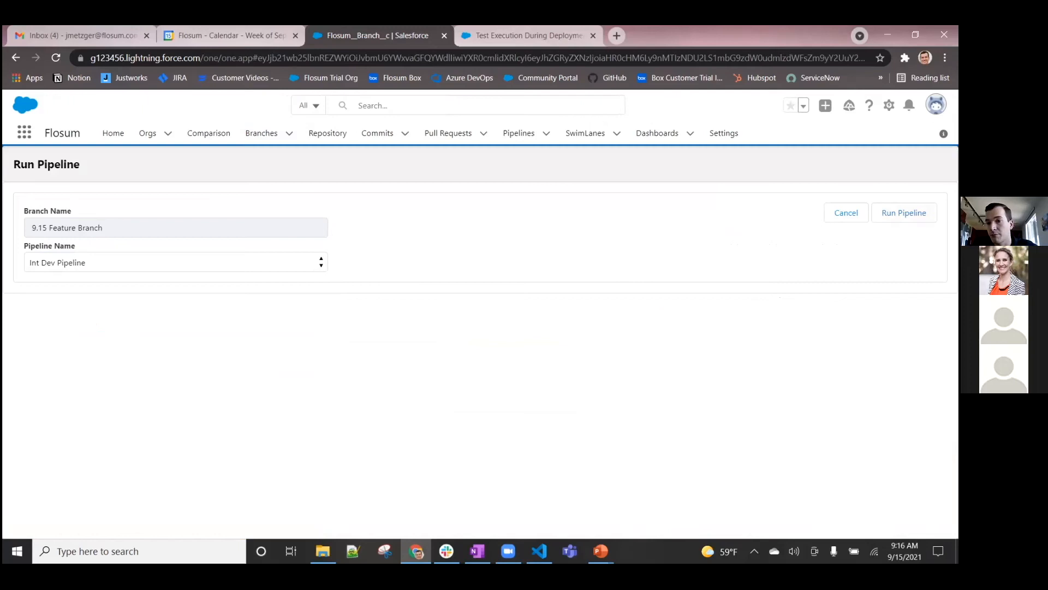
left_click(904, 212)
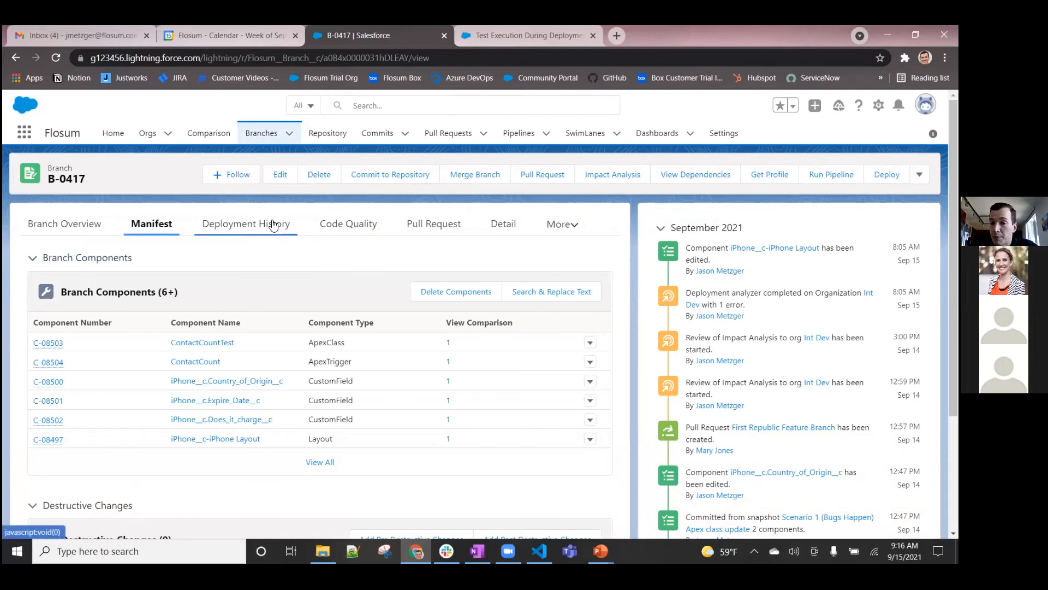
Check the additional actions of branch B-0417 and refresh the metadata logs in its deployment history
left_click(920, 174)
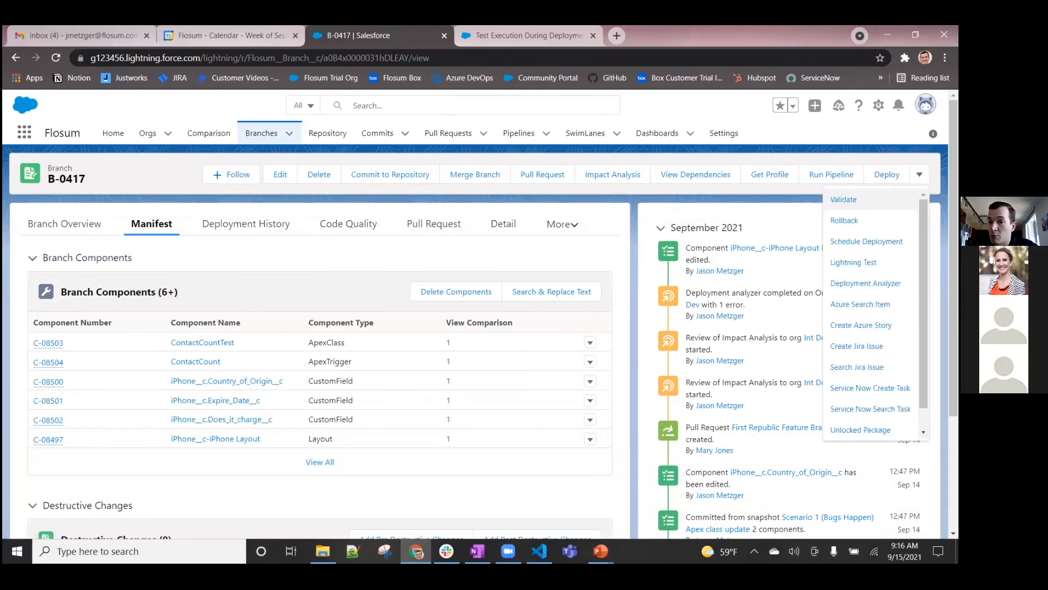
left_click(270, 230)
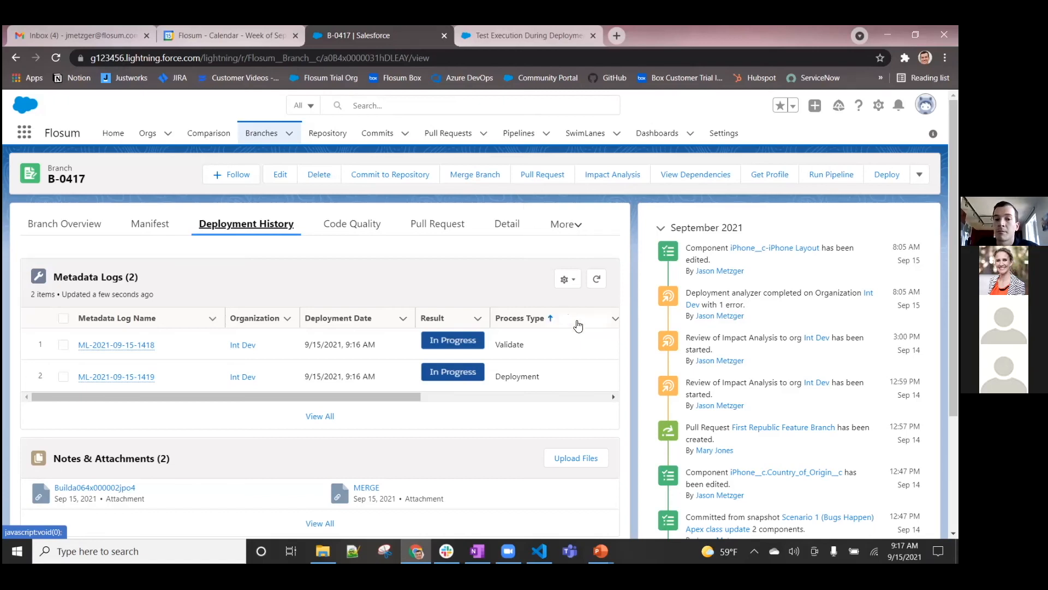
left_click(598, 281)
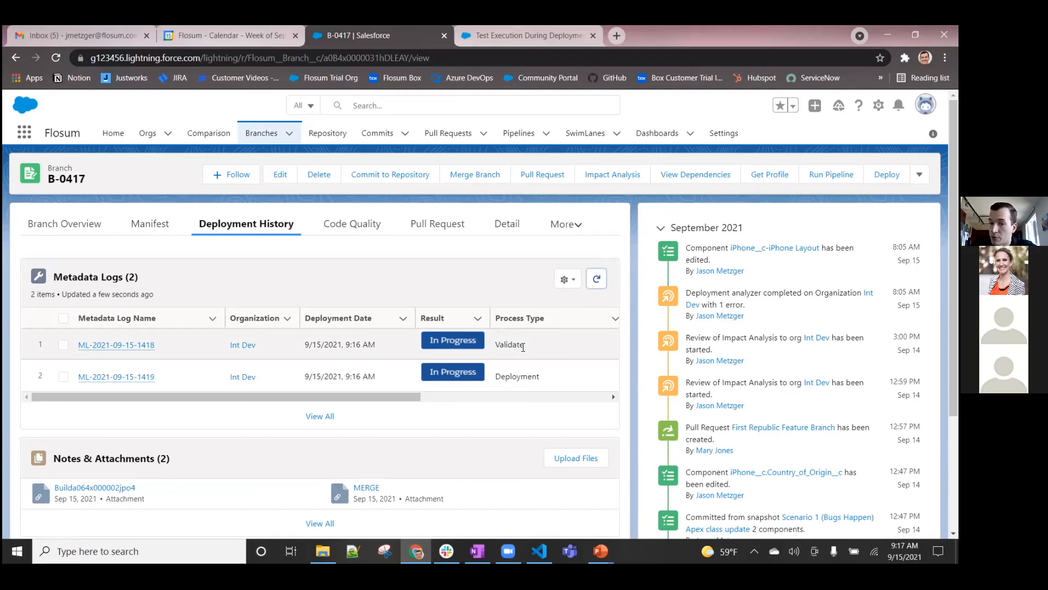
mouse_move(124, 350)
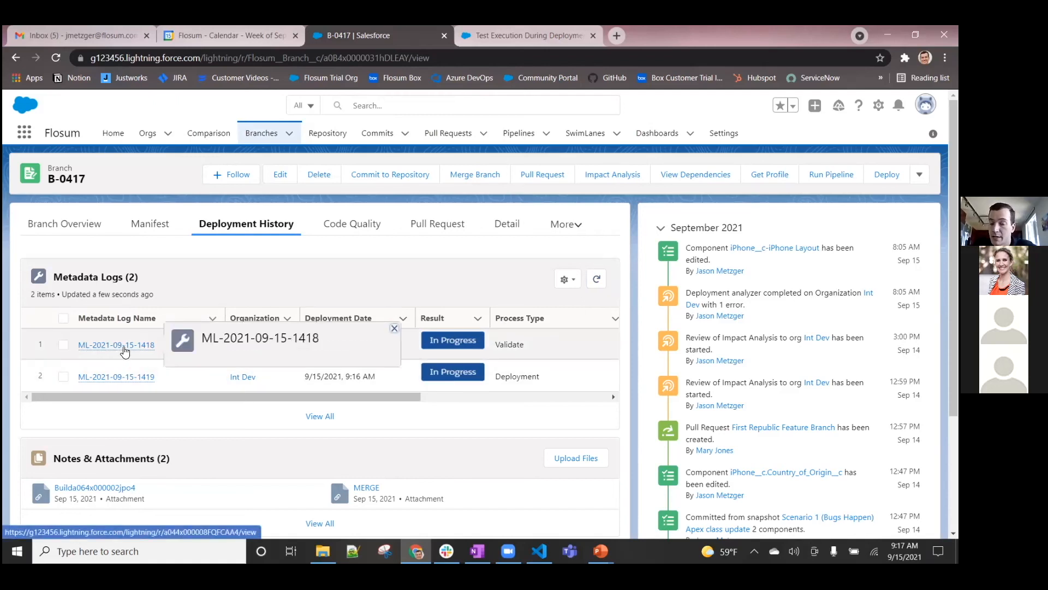
left_click(124, 349)
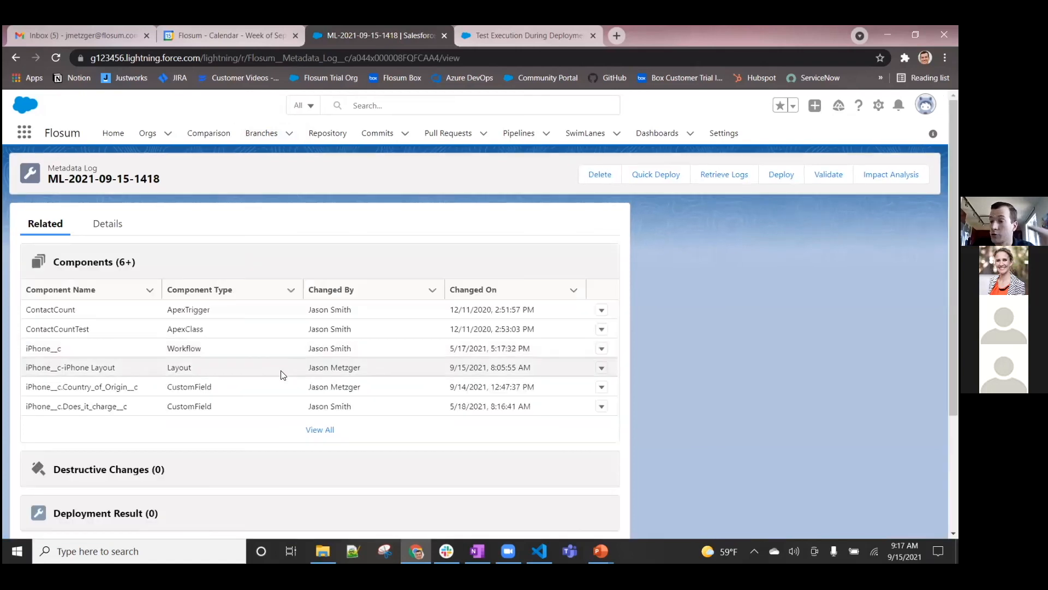
scroll(280, 375, "down", 3)
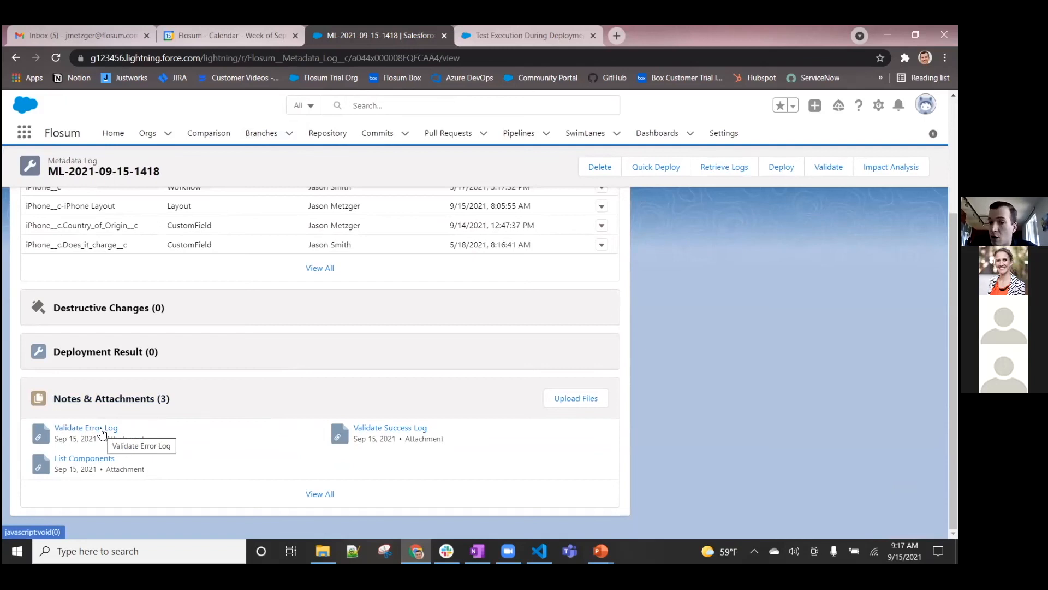
left_click(396, 431)
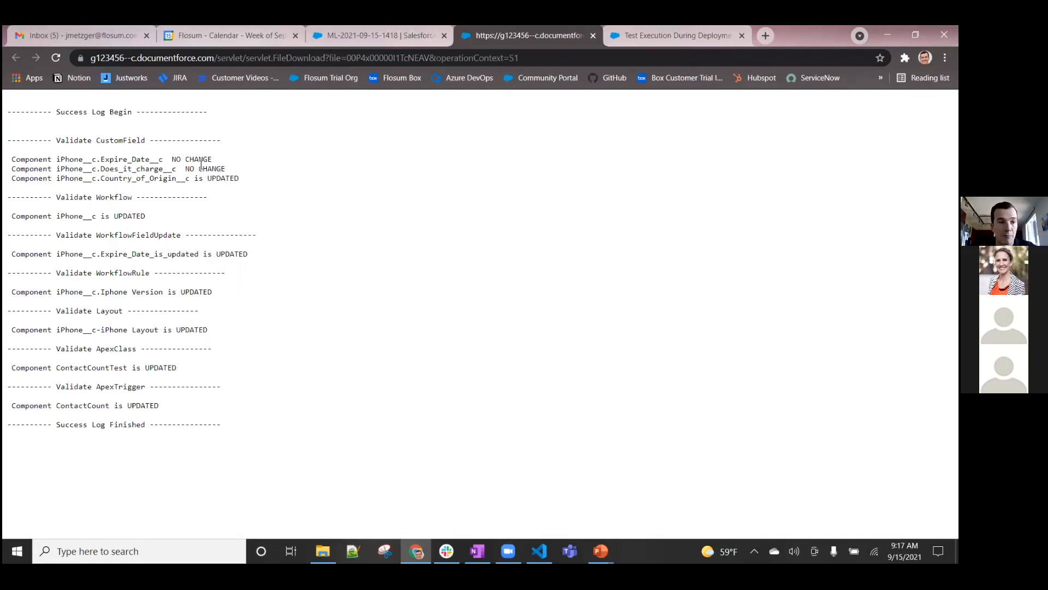
left_click_drag(226, 170, 50, 157)
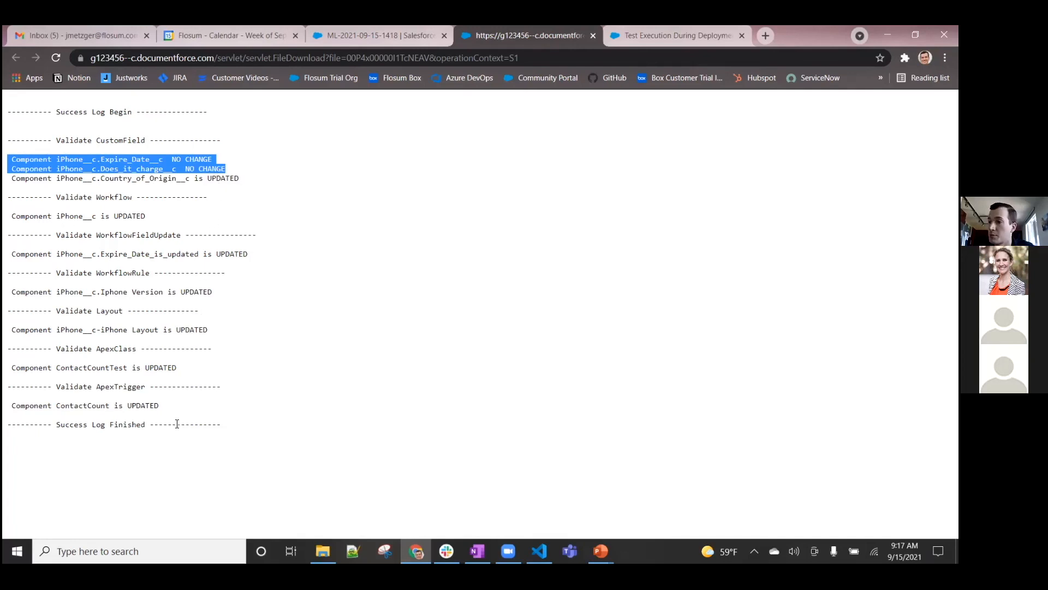
left_click(593, 36)
Review the validation log's details and refresh the deployment history of its linked branch B-0417
scroll(275, 289, "up", 3)
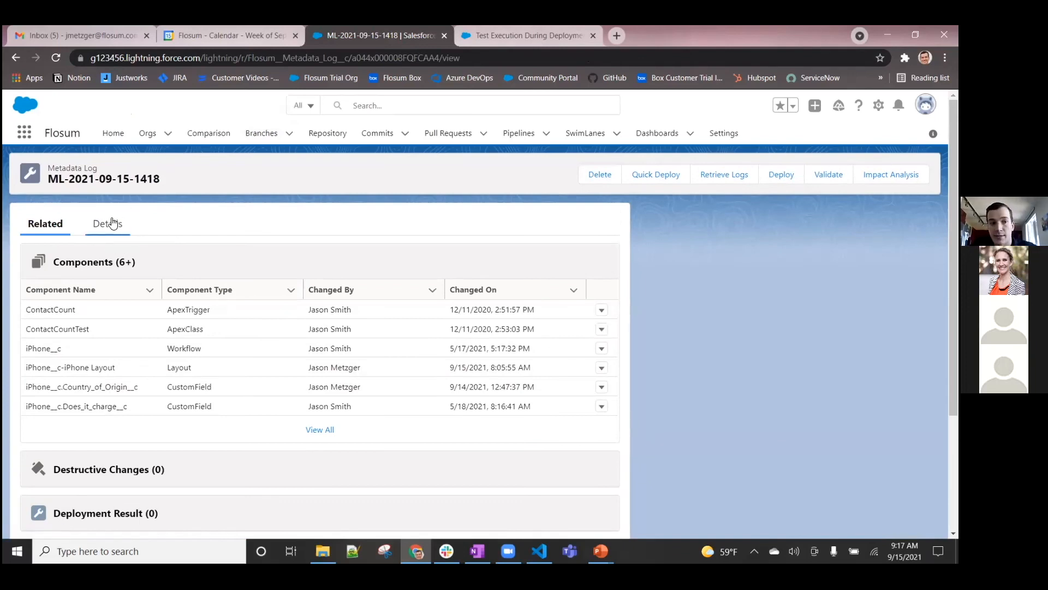
left_click(109, 223)
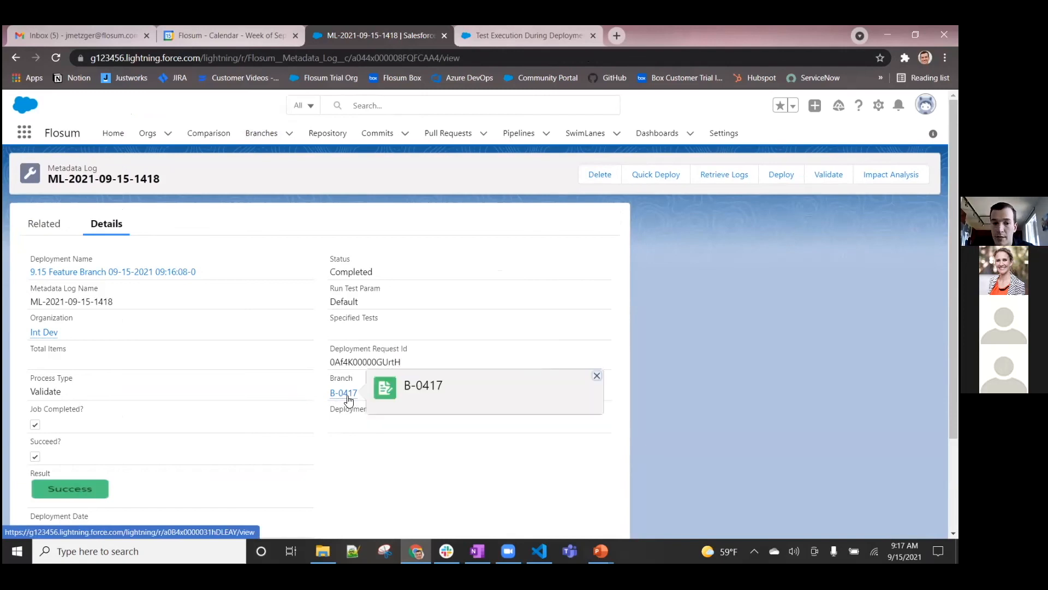
left_click(347, 397)
left_click(254, 226)
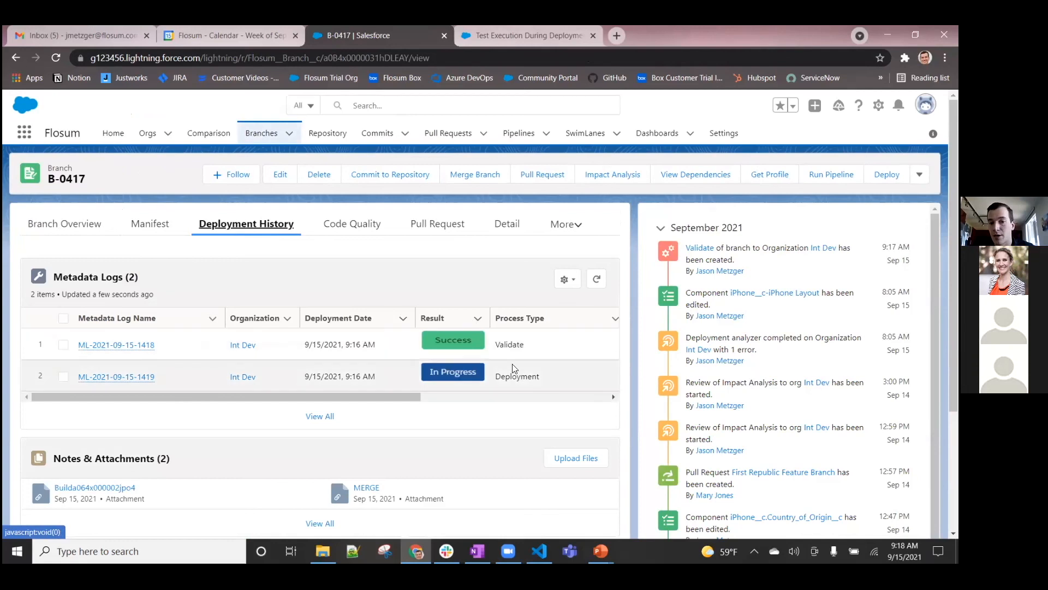
left_click(596, 280)
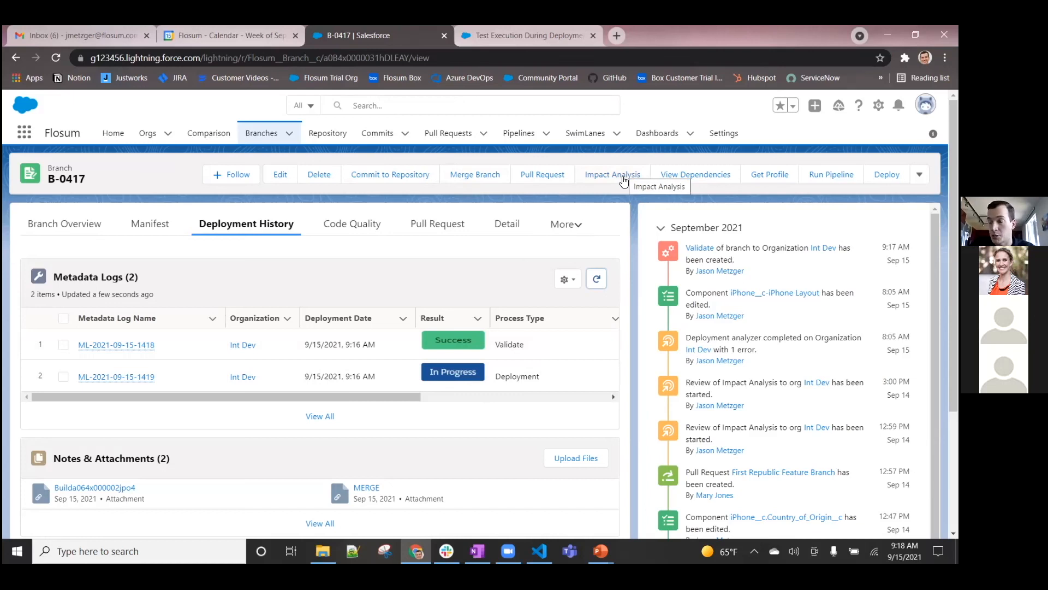
Set up another pipeline run for the 9.15 Feature Branch with QA Pipeline selected, and show the available pipelines again
left_click(824, 182)
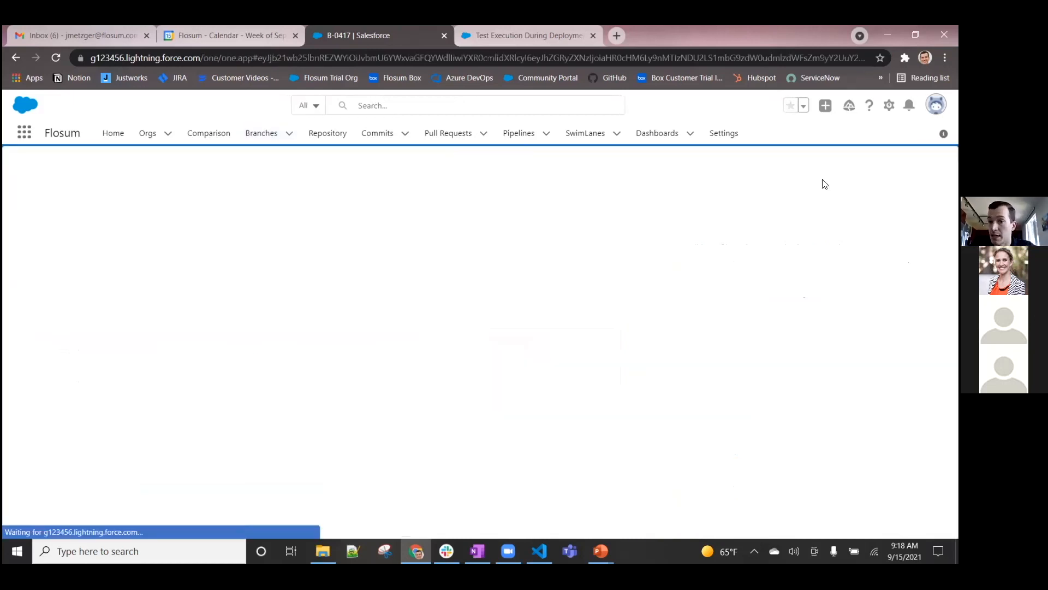
left_click(204, 263)
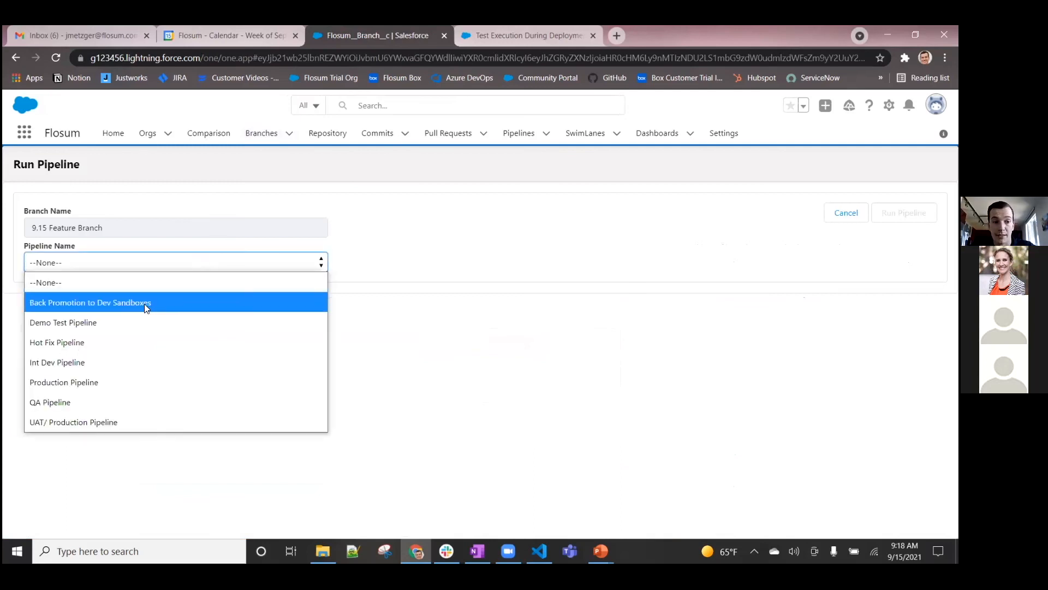
left_click(96, 400)
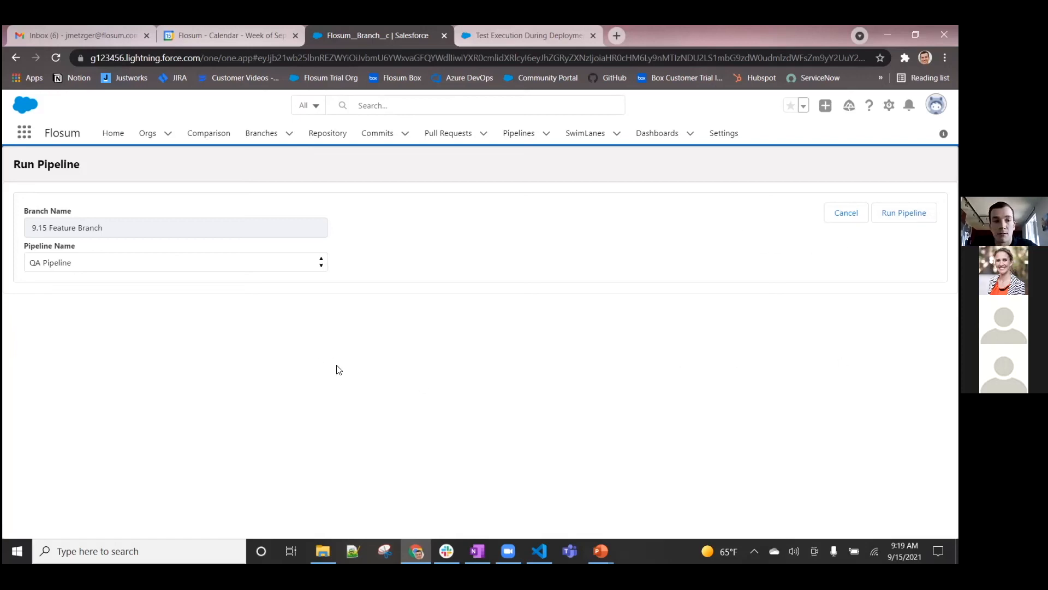
left_click(90, 264)
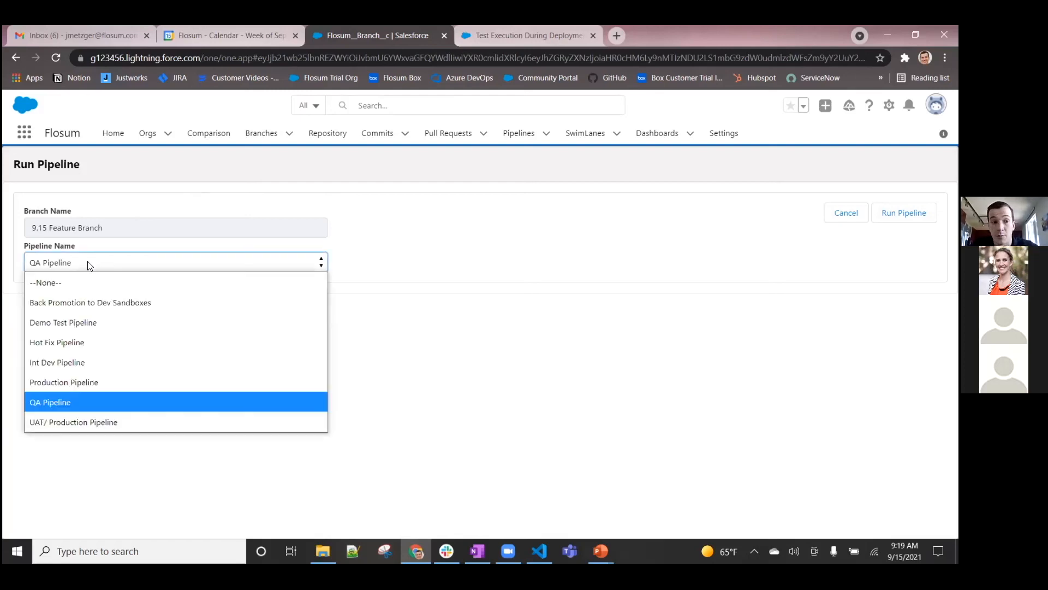